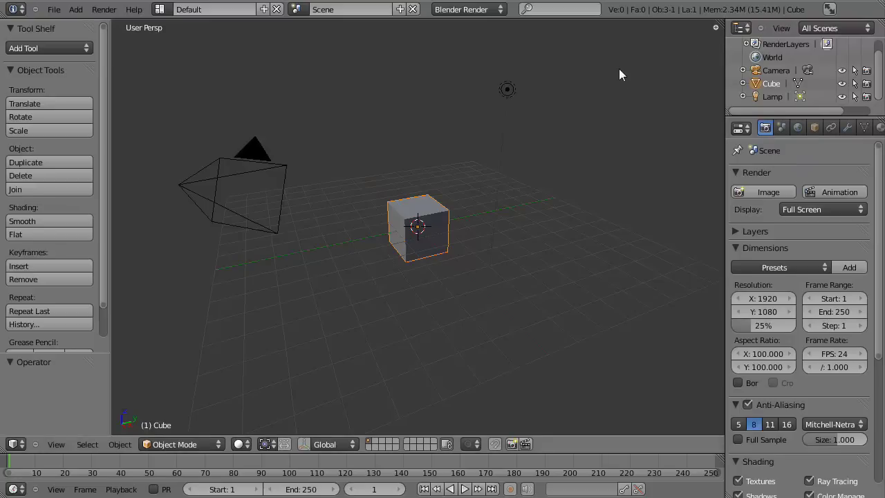
# - Select the lamp, check the scene from top orthographic and an angled view, then look through the camera
pyautogui.rightClick(509, 90)
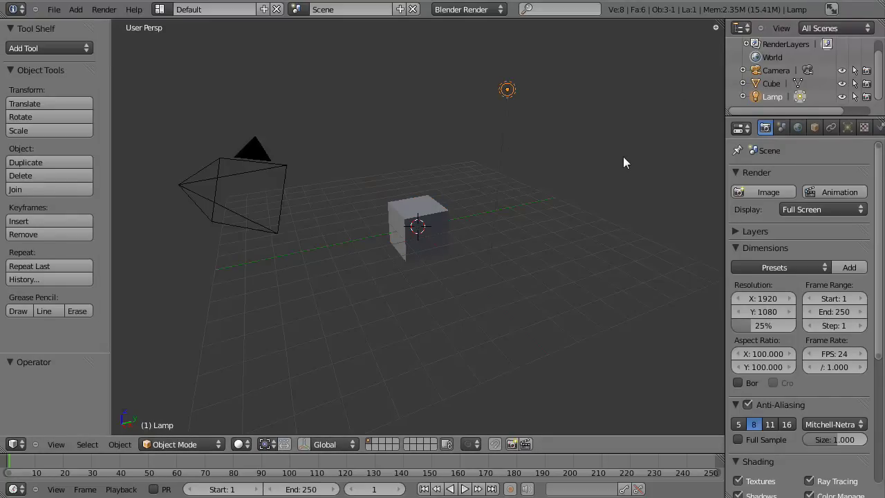
pyautogui.press('KP_7')
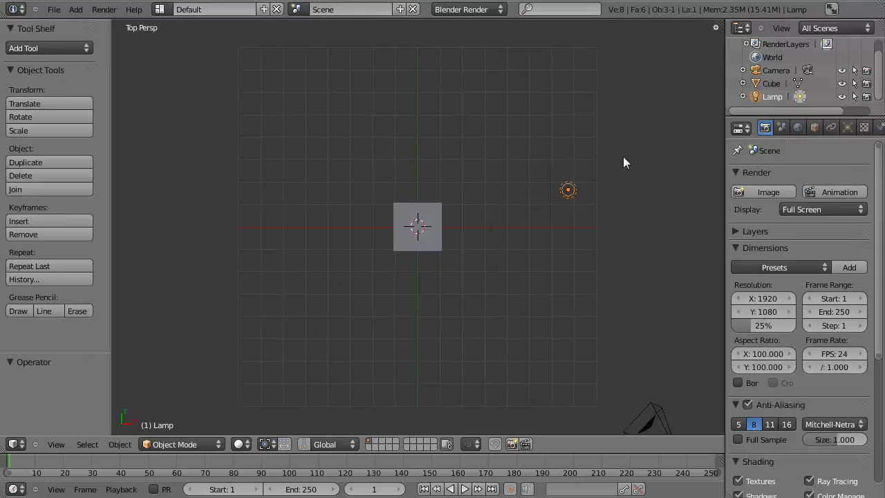
pyautogui.press('KP_5')
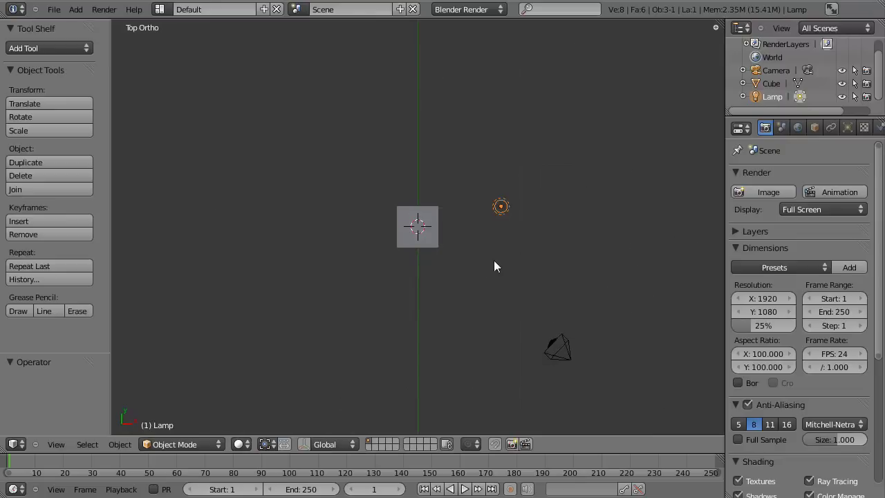
pyautogui.moveTo(521, 177); pyautogui.dragTo(533, 263, button='middle')
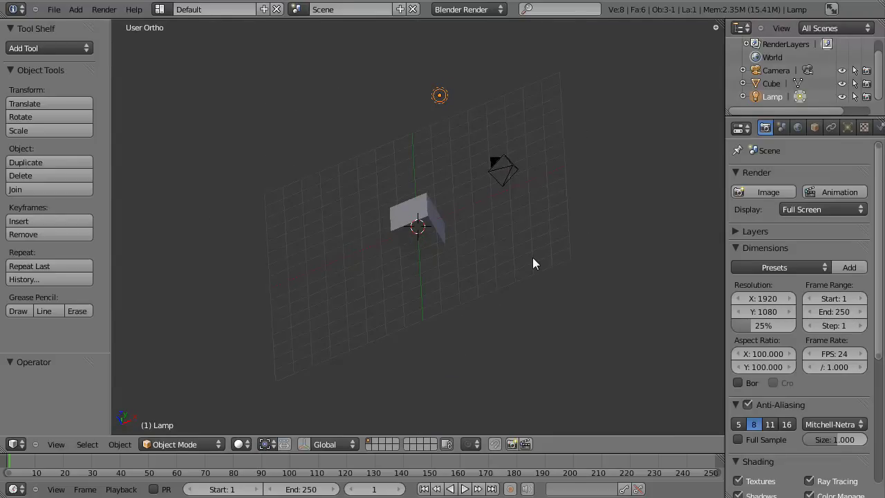
pyautogui.press('KP_0')
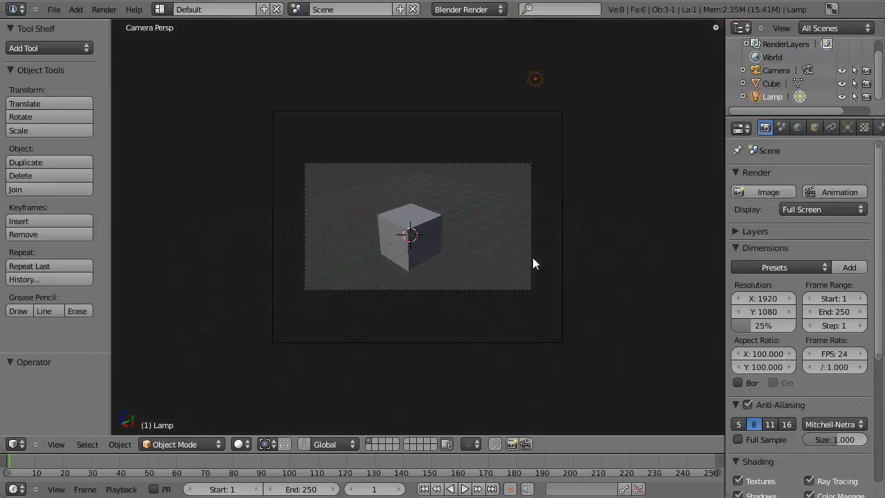
# - Render the camera view of the cube, then return to a top orthographic view
pyautogui.click(762, 191)
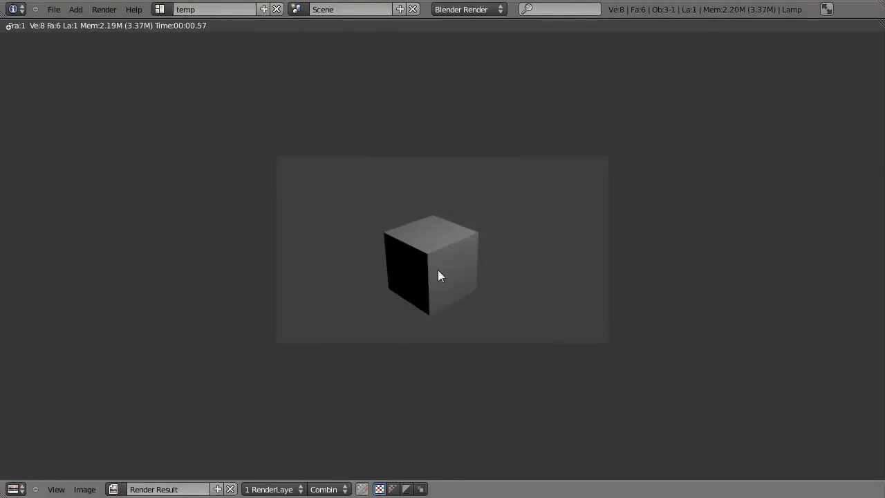
pyautogui.press('Escape')
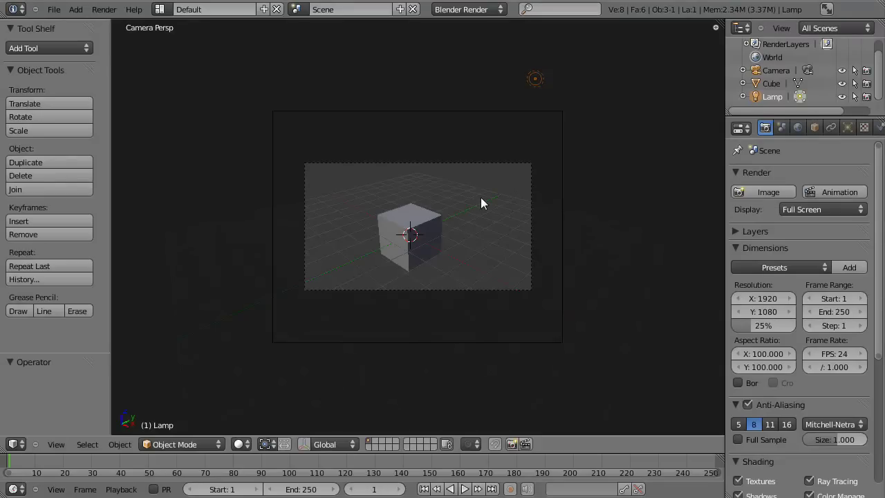
pyautogui.press('KP_7')
pyautogui.scroll(-2, 446, 240)
pyautogui.press('KP_5')
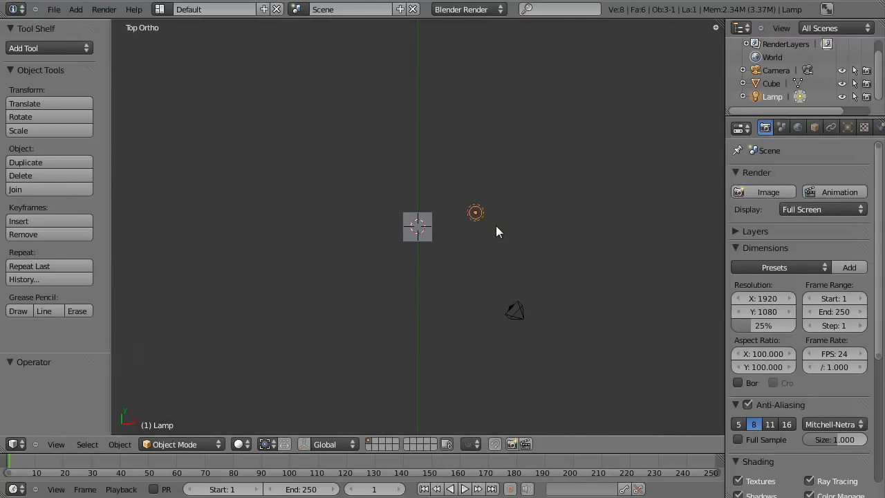
# - Move the lamp down-right near the camera and render again
pyautogui.press('g')
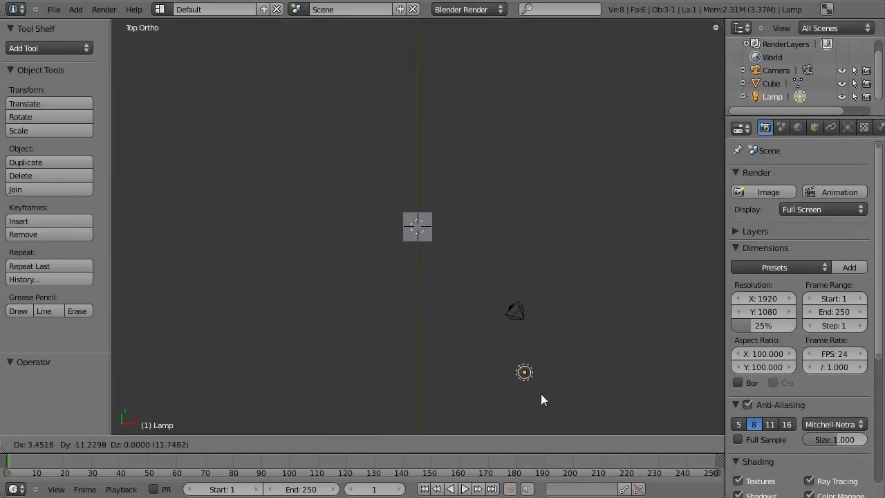
pyautogui.click(464, 344)
pyautogui.click(753, 191)
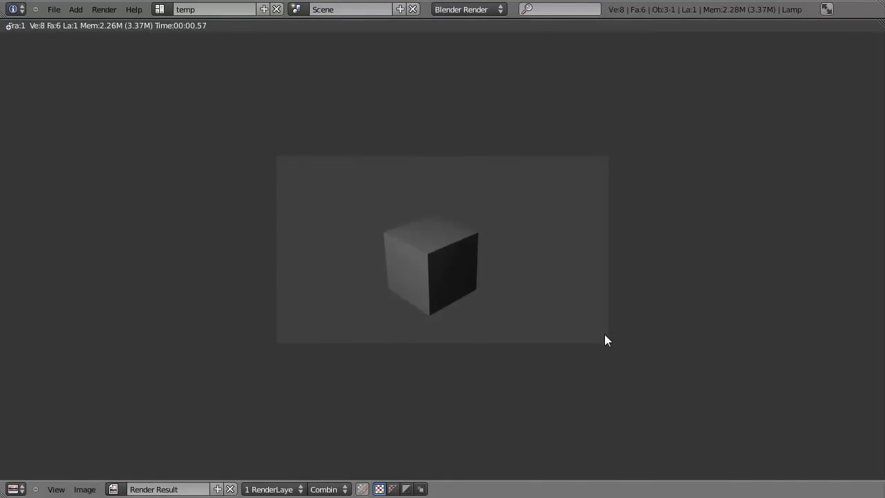
# - Move the lamp to just below the cube
pyautogui.press('Escape')
pyautogui.press('g')
pyautogui.click(426, 352)
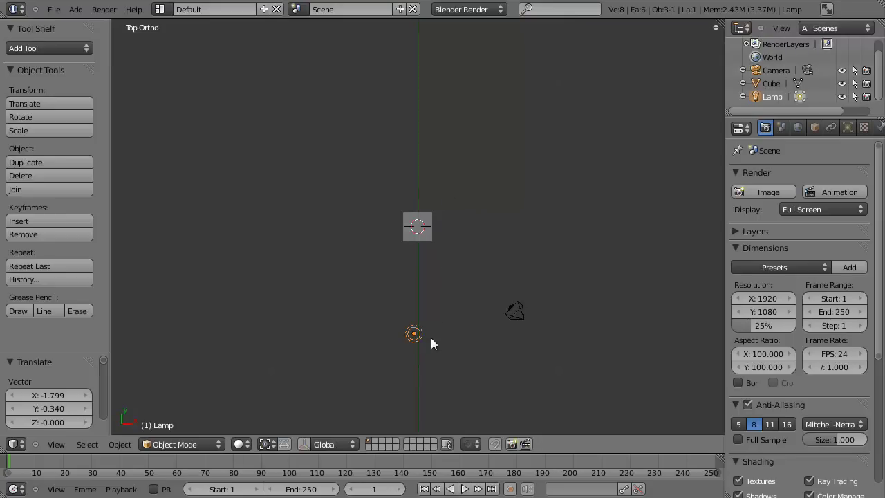
# - Duplicate the lamp, place the copy up-right of the cube, and render with both lamps
pyautogui.hotkey('shift', 'd')
pyautogui.click(571, 196)
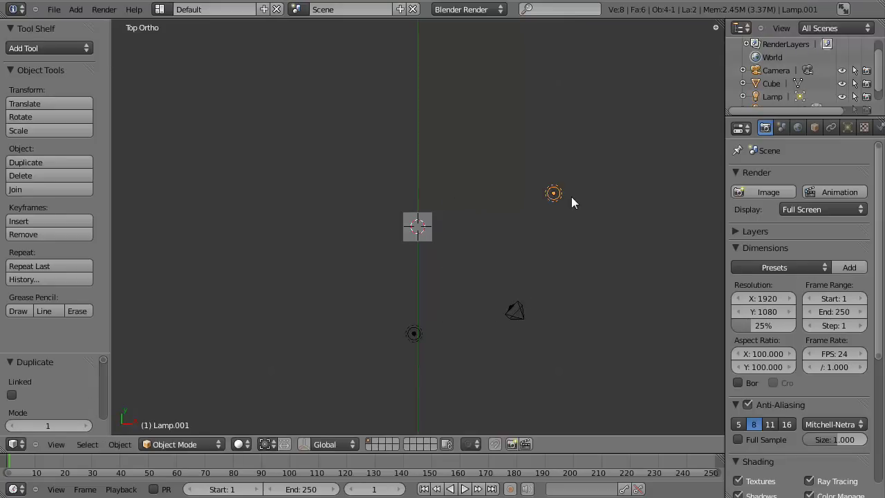
pyautogui.click(766, 192)
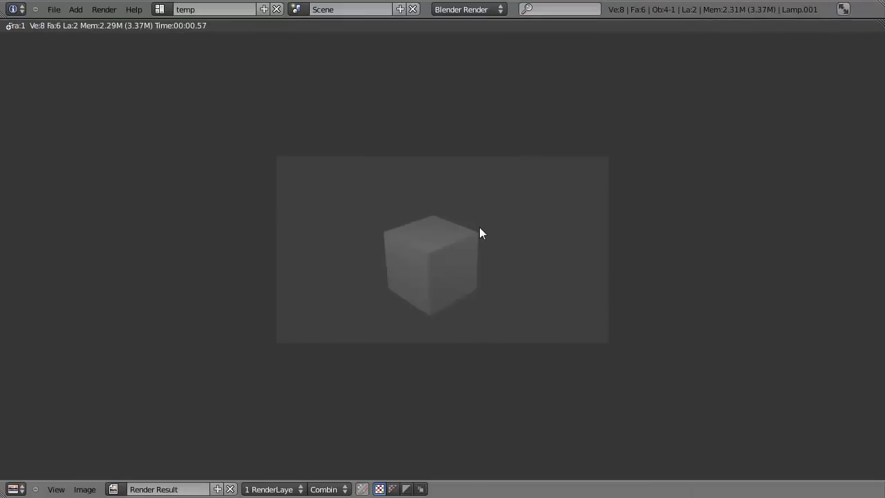
pyautogui.press('Escape')
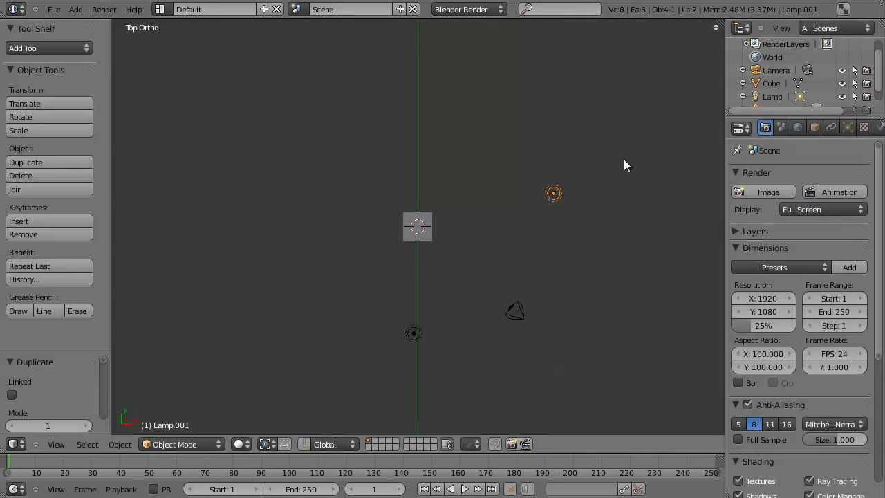
# - Show Lamp.001's lamp settings: Point, energy 1.00, distance 30.00, ray shadow
pyautogui.click(849, 129)
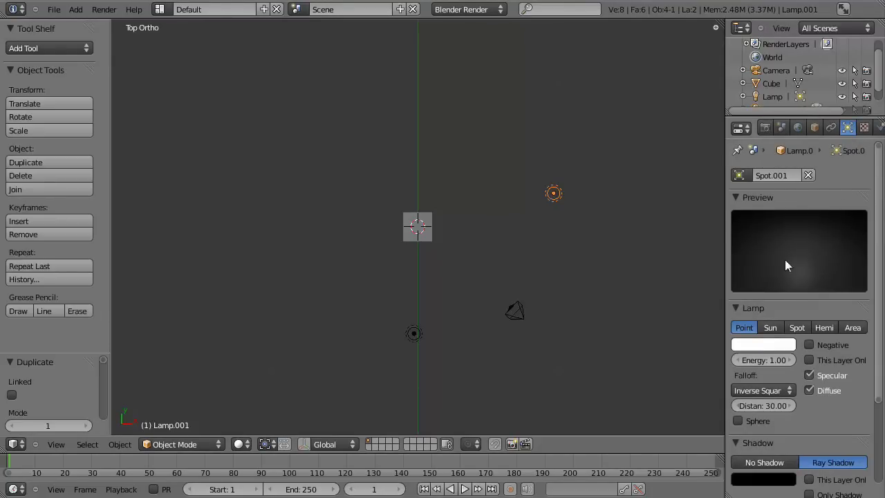
pyautogui.scroll(-2, 808, 266)
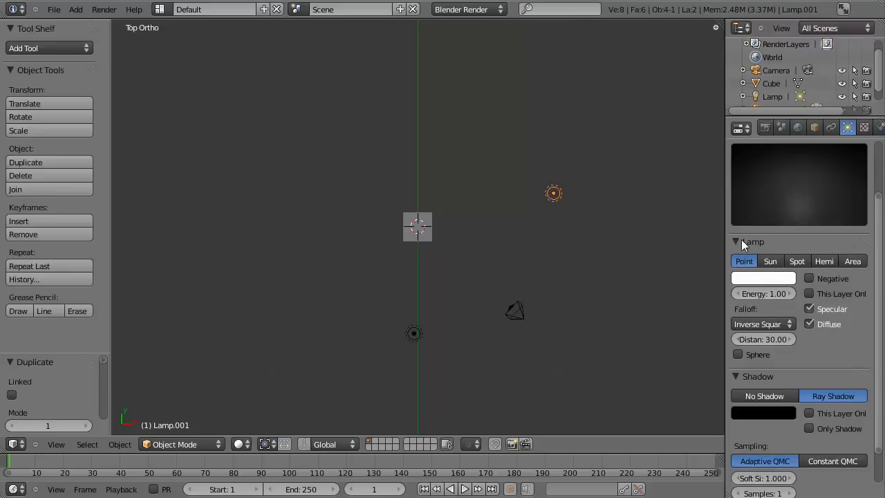
# - Set Lamp.001's light colour to blue and drag its energy down to about 0.75
pyautogui.click(780, 282)
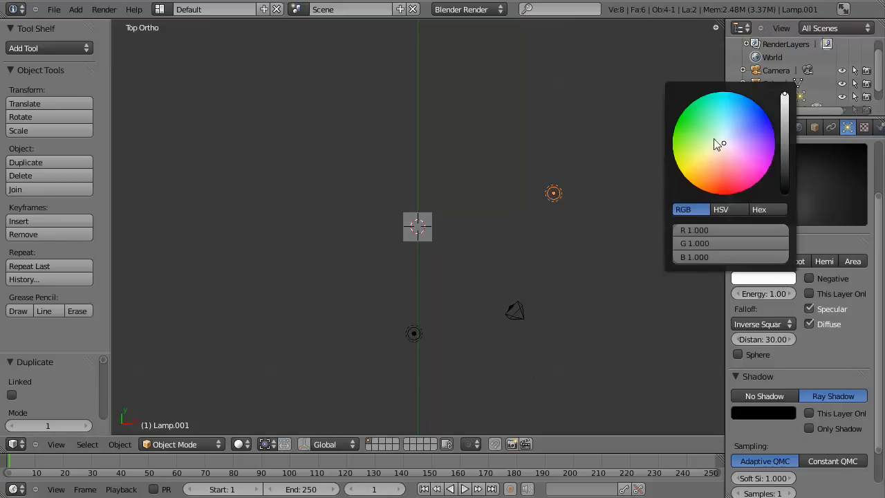
pyautogui.moveTo(714, 139); pyautogui.dragTo(767, 110)
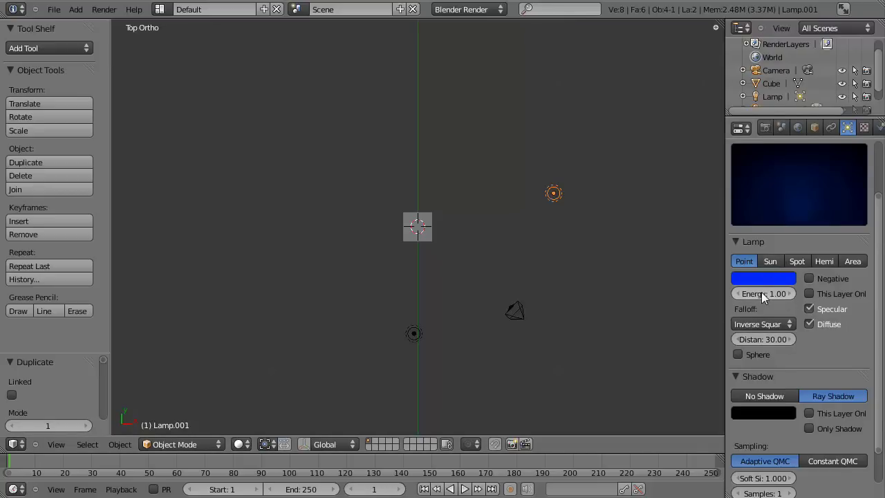
pyautogui.moveTo(765, 296); pyautogui.dragTo(693, 304)
pyautogui.moveTo(633, 294); pyautogui.dragTo(585, 296)
# - Render with the blue lamp, move it left closer to the cube, and render again
pyautogui.click(765, 128)
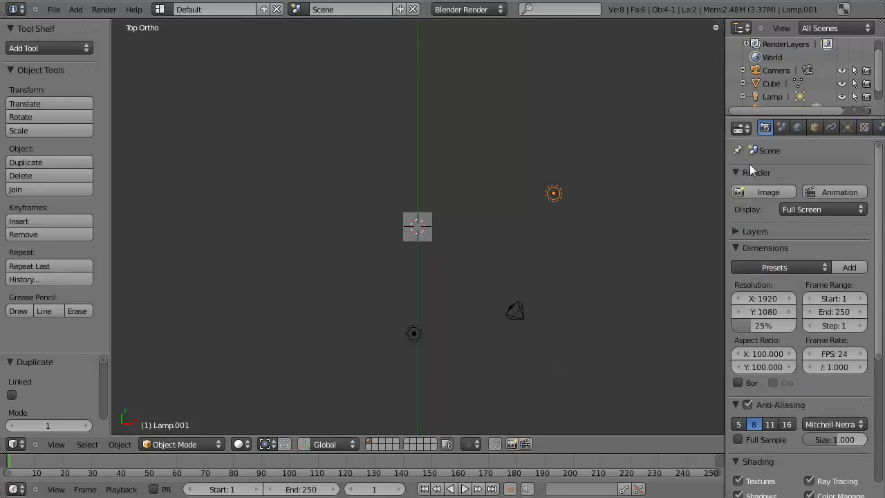
pyautogui.click(752, 195)
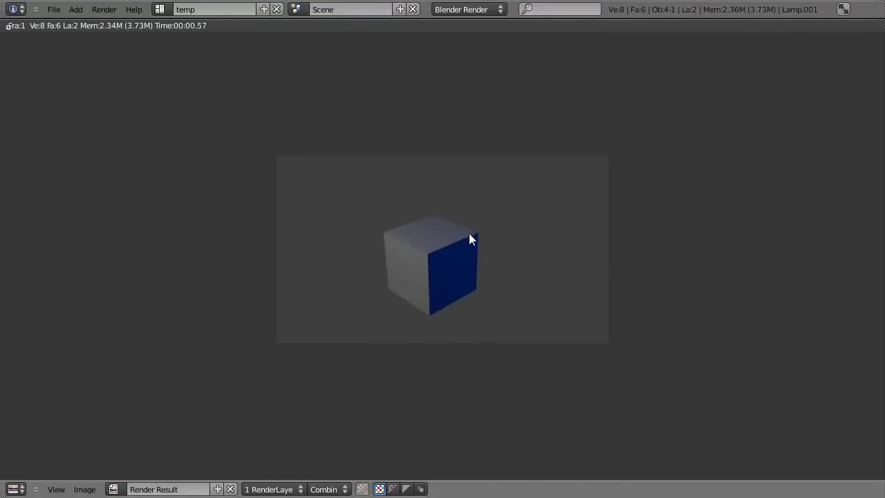
pyautogui.press('Escape')
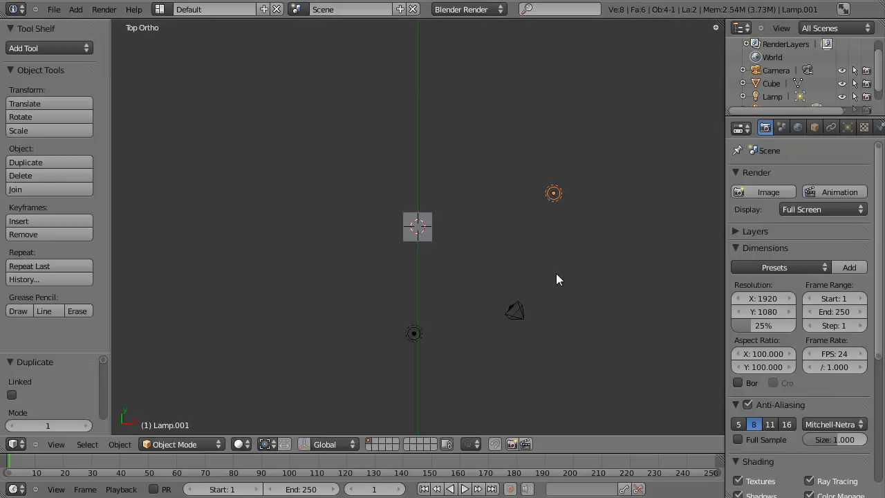
pyautogui.press('KP_1')
pyautogui.press('g')
pyautogui.click(476, 231)
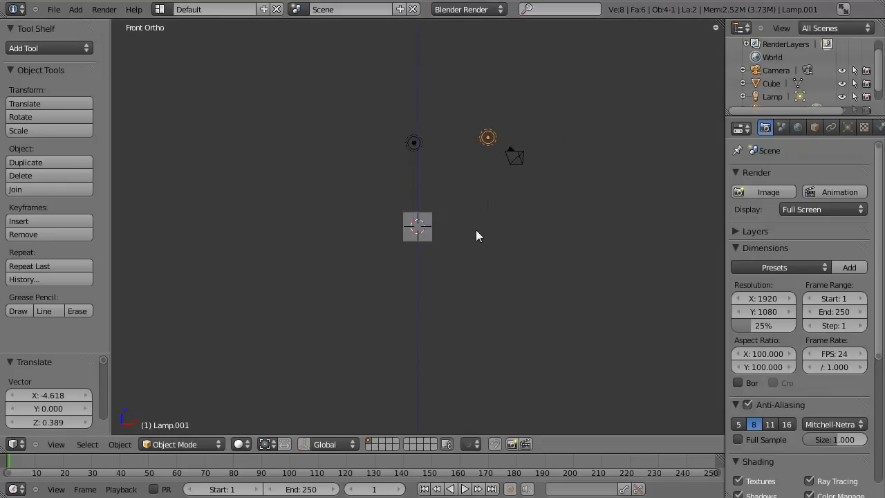
pyautogui.press('KP_7')
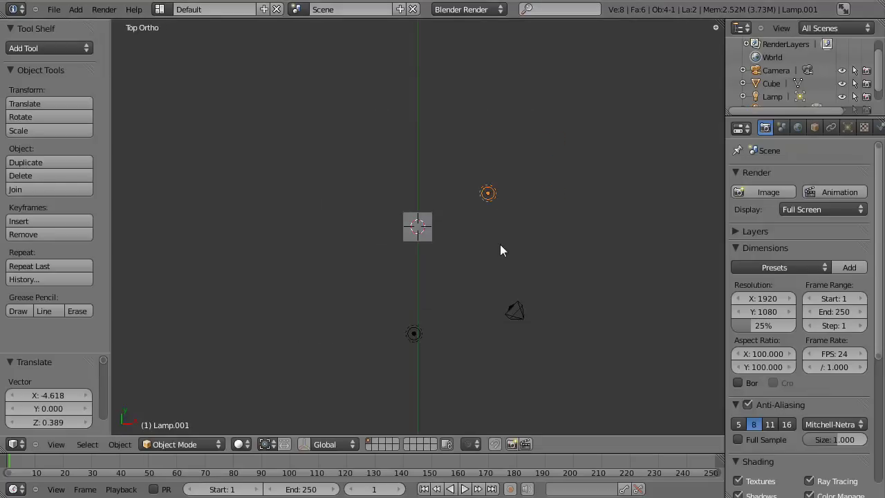
pyautogui.click(788, 193)
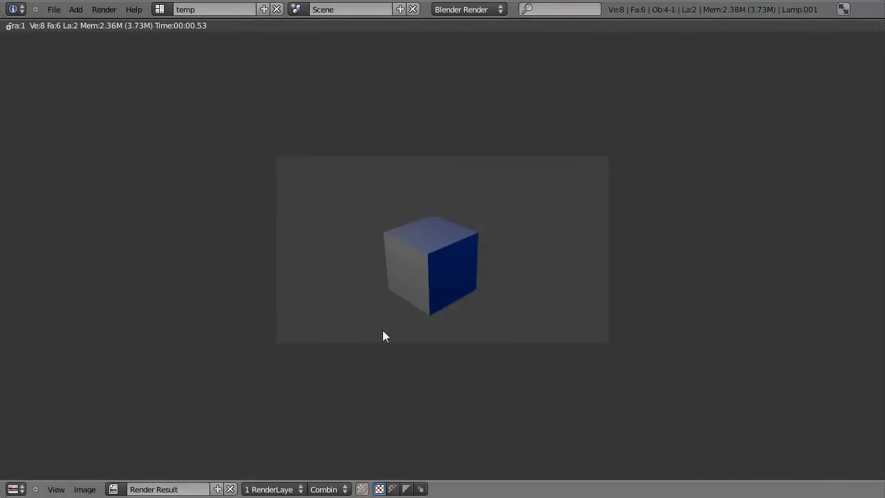
pyautogui.press('Escape')
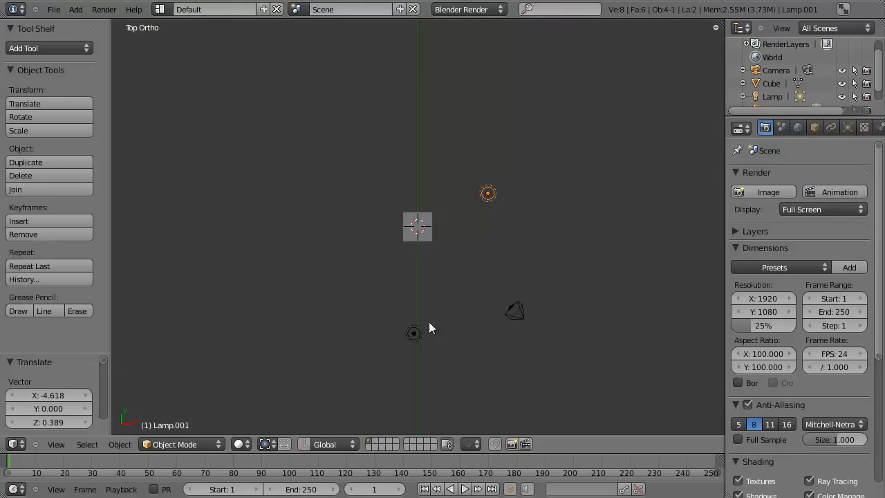
# - Check the white lamp's settings, lower the blue lamp's energy to 0.52, and render
pyautogui.rightClick(413, 334)
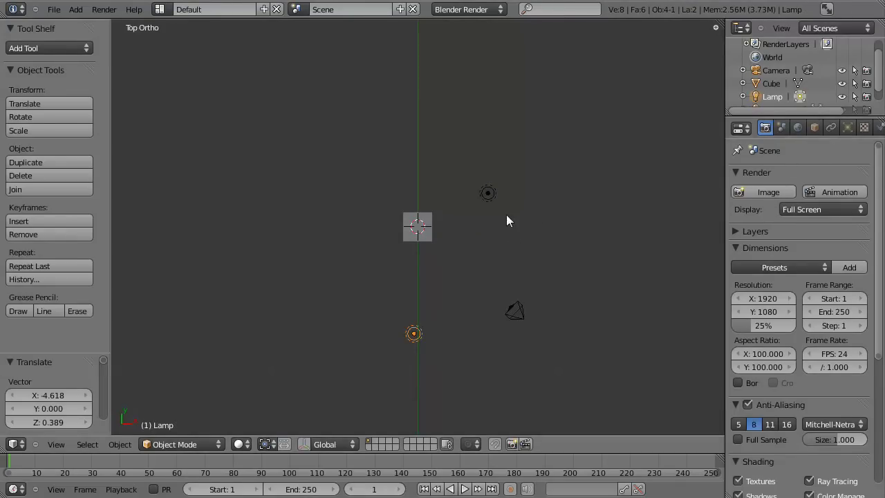
pyautogui.click(848, 128)
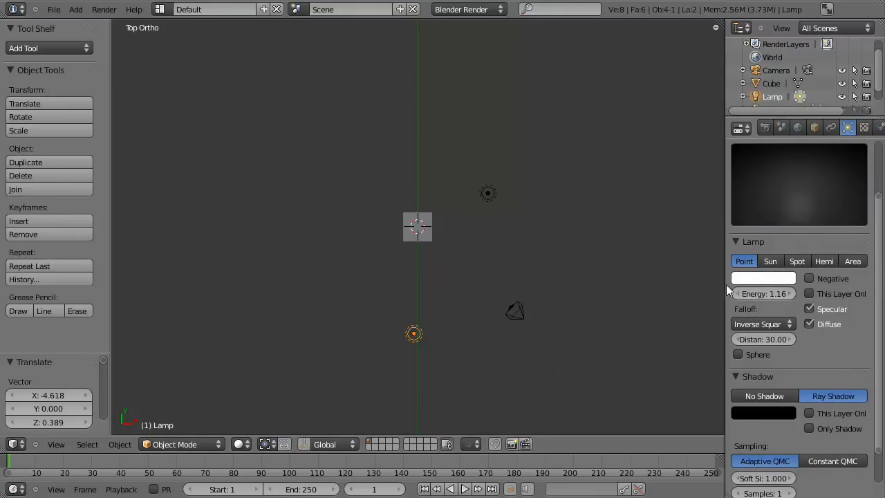
pyautogui.rightClick(487, 193)
pyautogui.moveTo(757, 292); pyautogui.dragTo(602, 305)
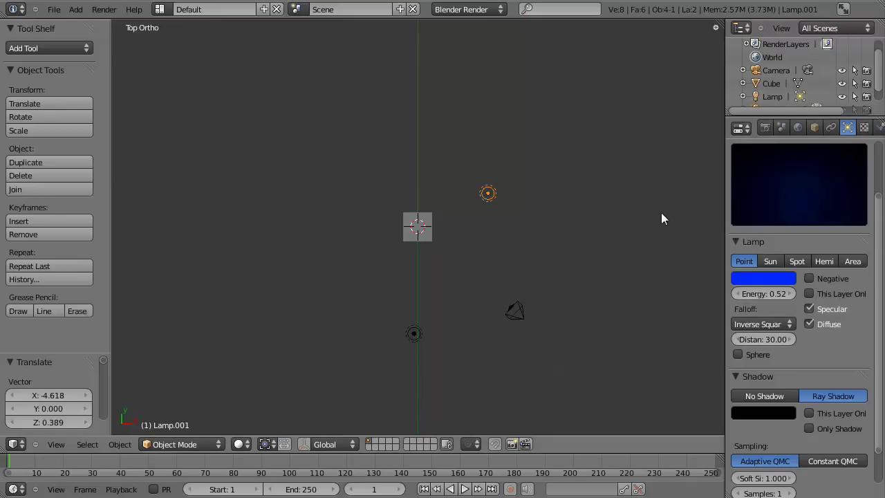
pyautogui.press('F12')
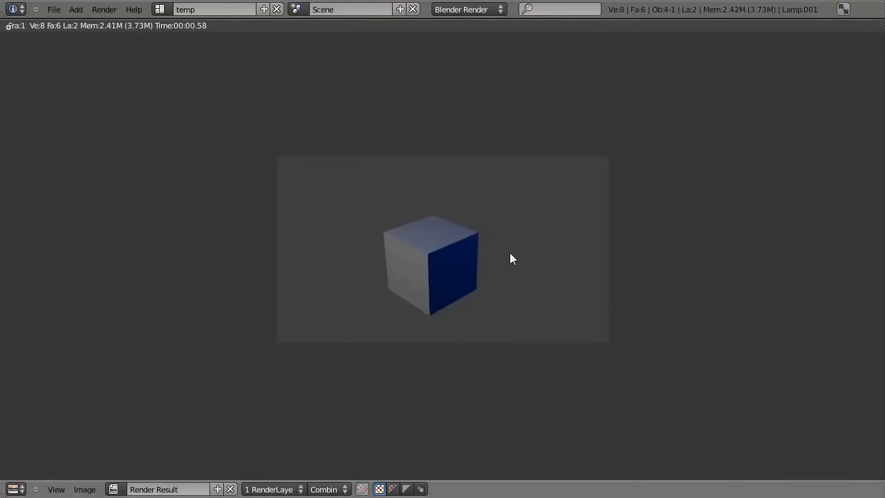
pyautogui.press('Escape')
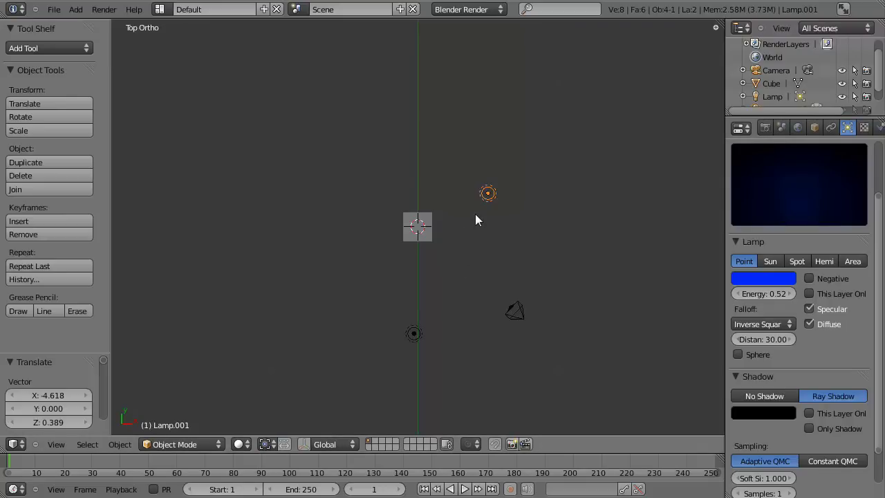
# - Bring up the Shift+A Add menu at its Lamp options, after dismissing it once
pyautogui.hotkey('shift', 'a')
pyautogui.moveTo(451, 354)
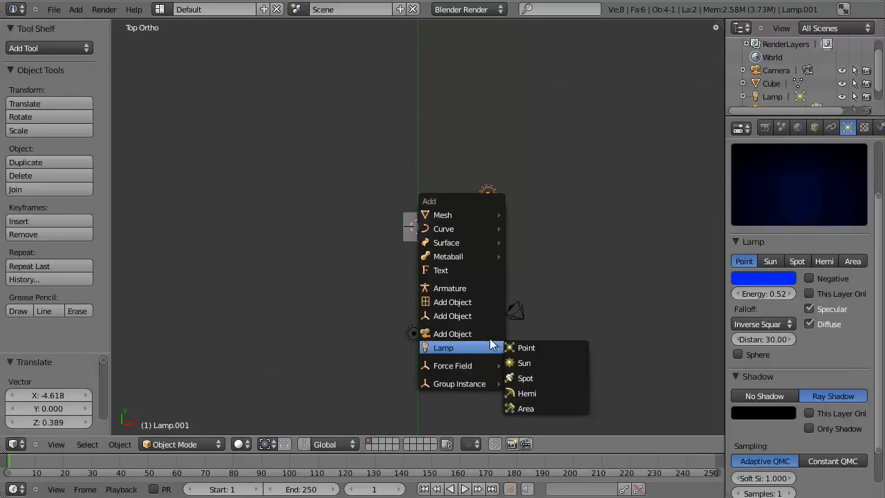
pyautogui.press('Escape')
pyautogui.hotkey('shift', 'a')
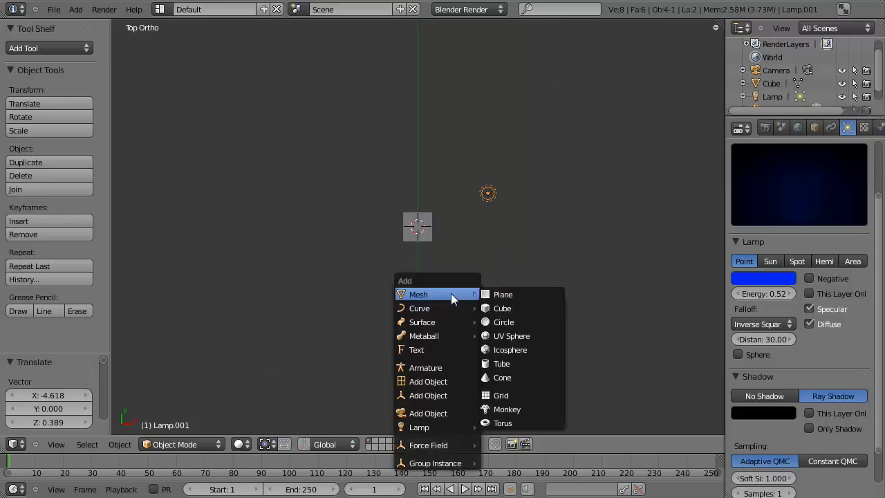
pyautogui.moveTo(462, 427)
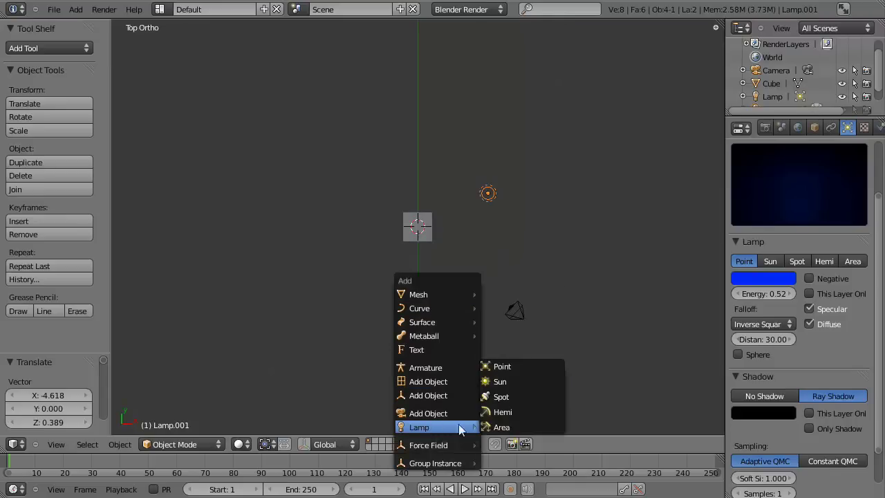
# - Add a sun lamp, move it away from the cube, then tilt and raise it in front view
pyautogui.click(509, 382)
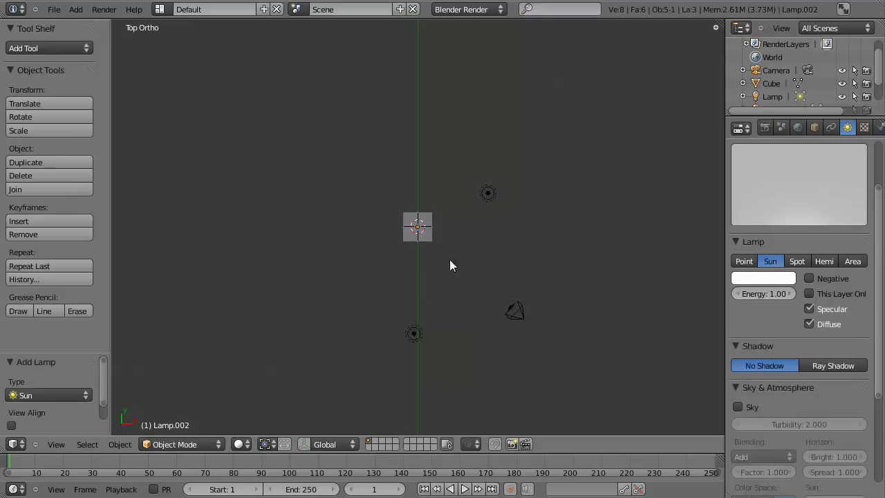
pyautogui.scroll(-3, 450, 263)
pyautogui.moveTo(421, 241); pyautogui.dragTo(515, 308, button='right')
pyautogui.press('KP_1')
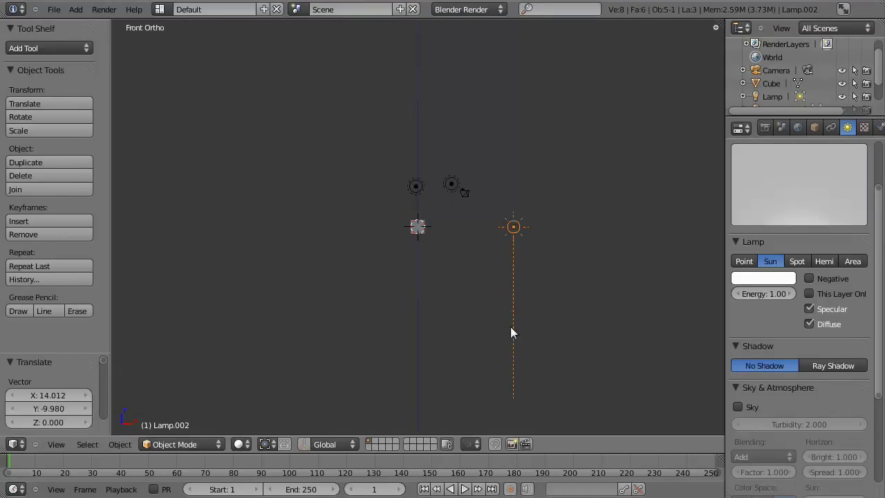
pyautogui.press('r')
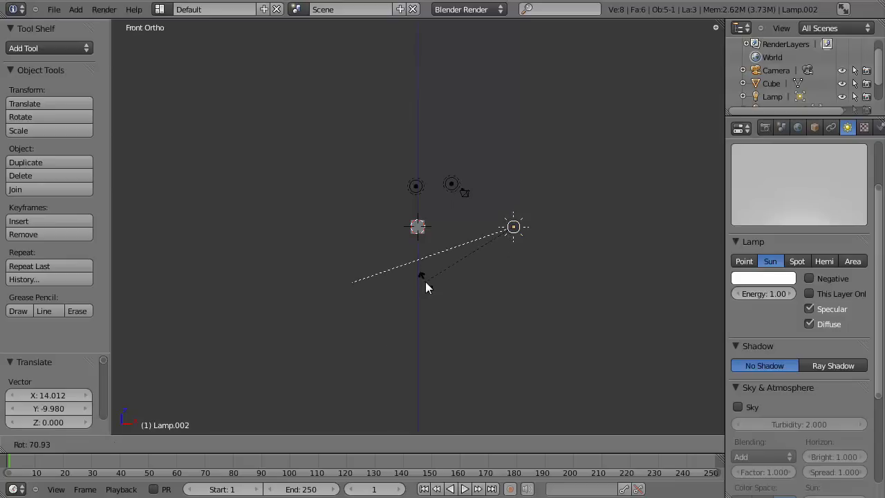
pyautogui.click(430, 318)
pyautogui.press('g')
pyautogui.click(424, 245)
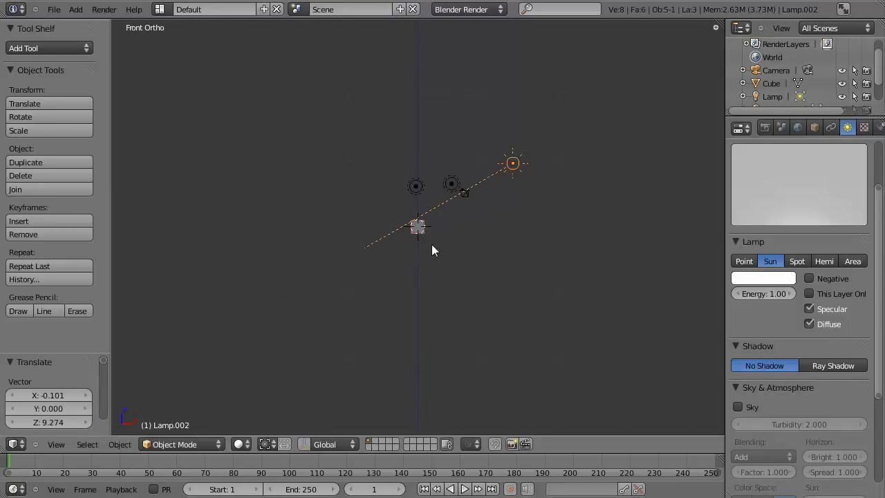
# - Aim the sun lamp toward the cube, nudge its position, and render
pyautogui.press('KP_3')
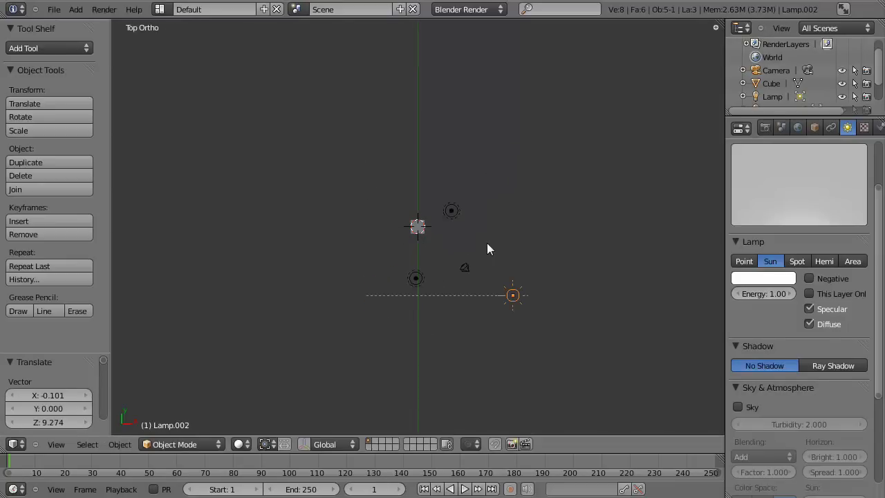
pyautogui.press('r')
pyautogui.click(596, 129)
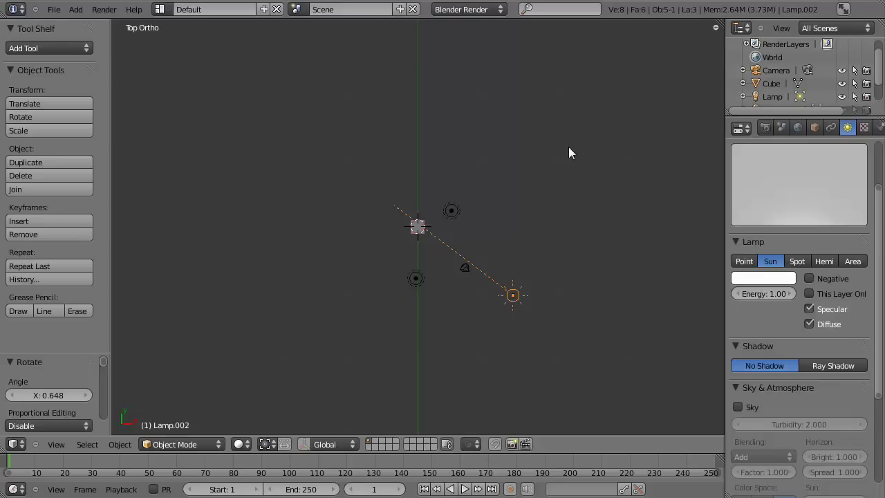
pyautogui.press('g')
pyautogui.click(464, 297)
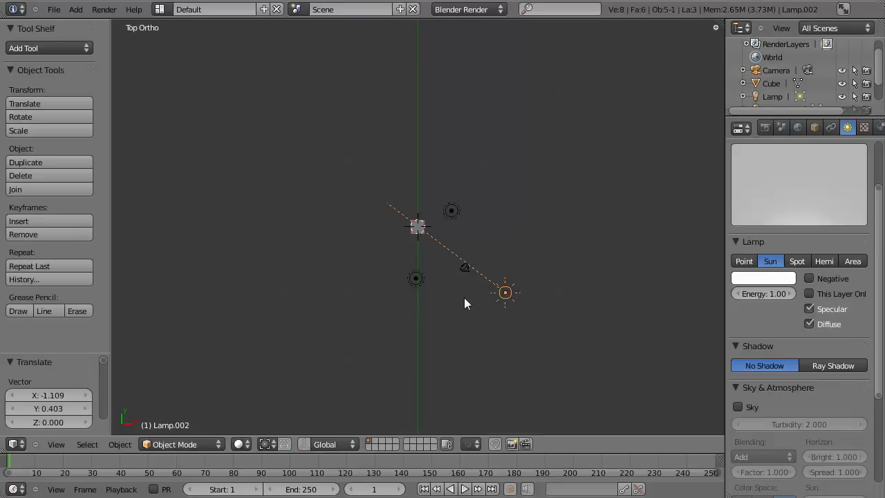
pyautogui.press('F12')
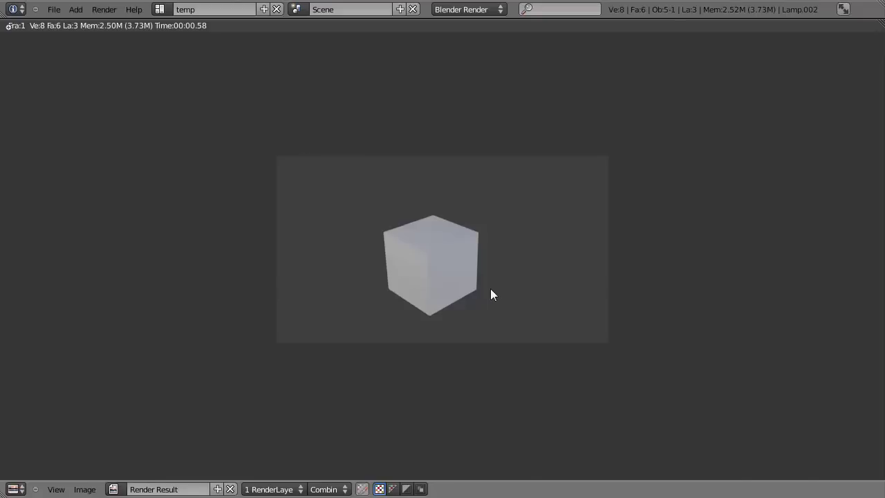
pyautogui.press('Escape')
# - Delete the blue point lamp Lamp.001
pyautogui.rightClick(451, 214)
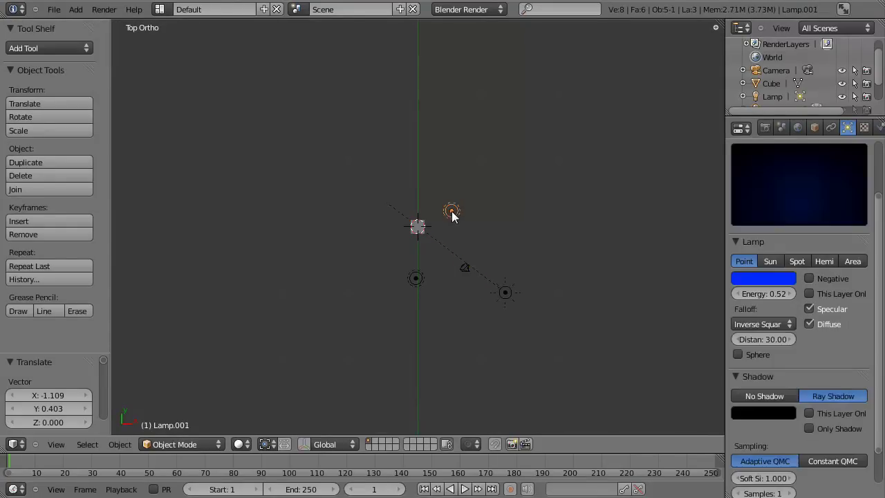
pyautogui.press('x')
pyautogui.click(580, 99)
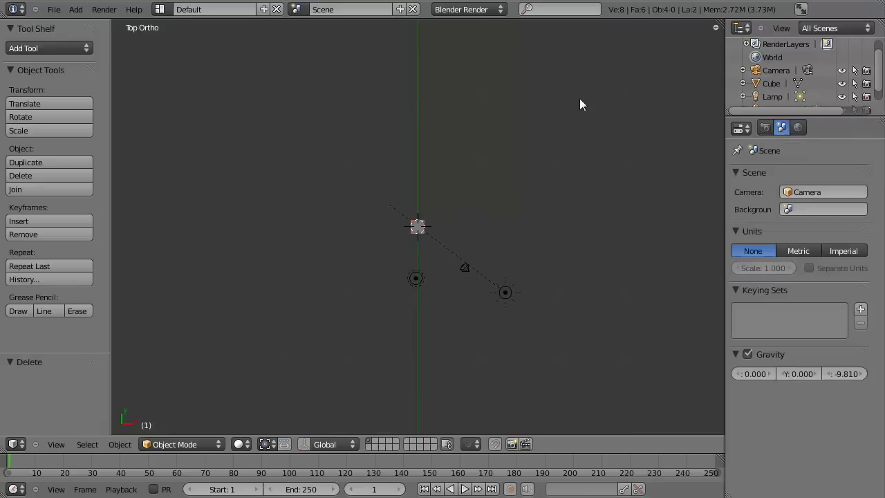
# - Move the white point lamp to the left of the cube and render
pyautogui.rightClick(417, 279)
pyautogui.press('g')
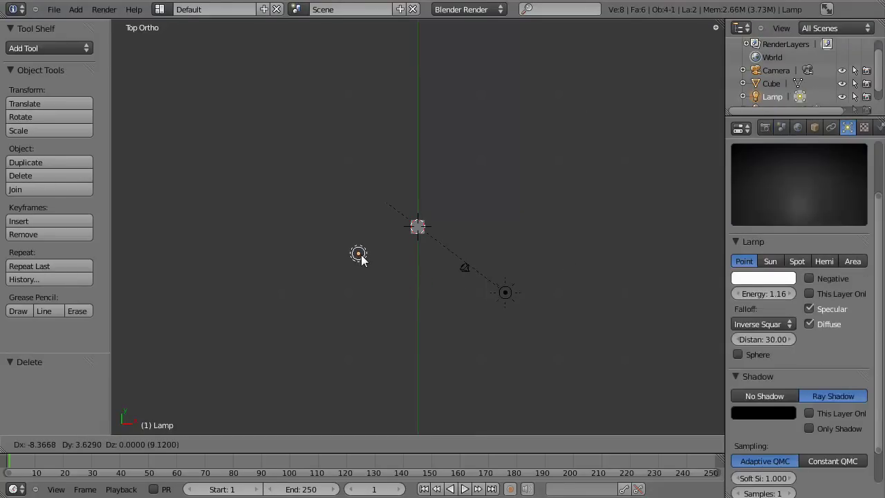
pyautogui.click(360, 258)
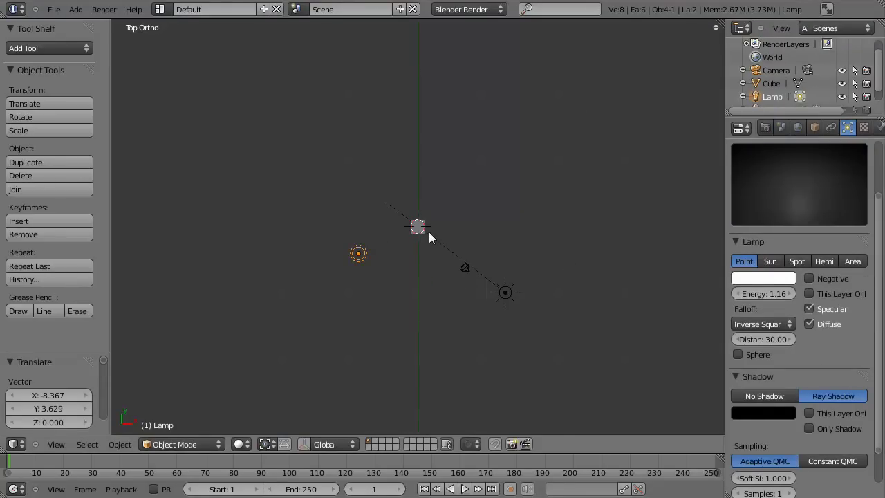
pyautogui.press('F12')
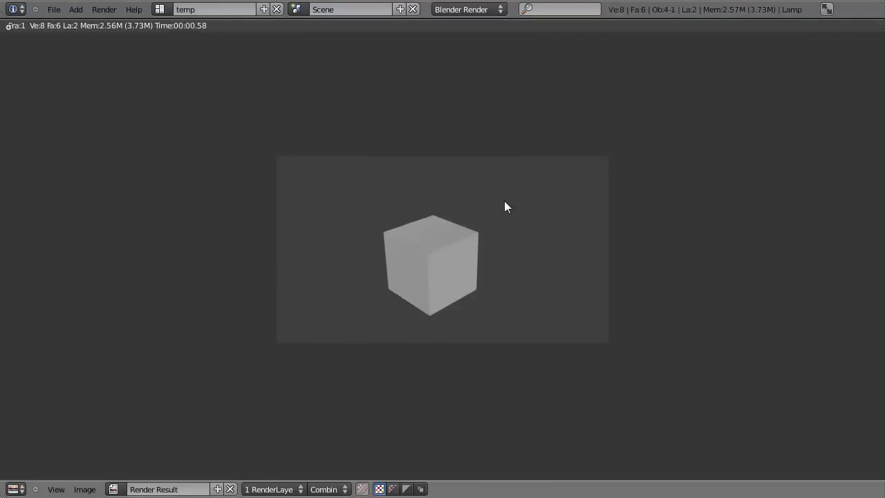
pyautogui.press('Escape')
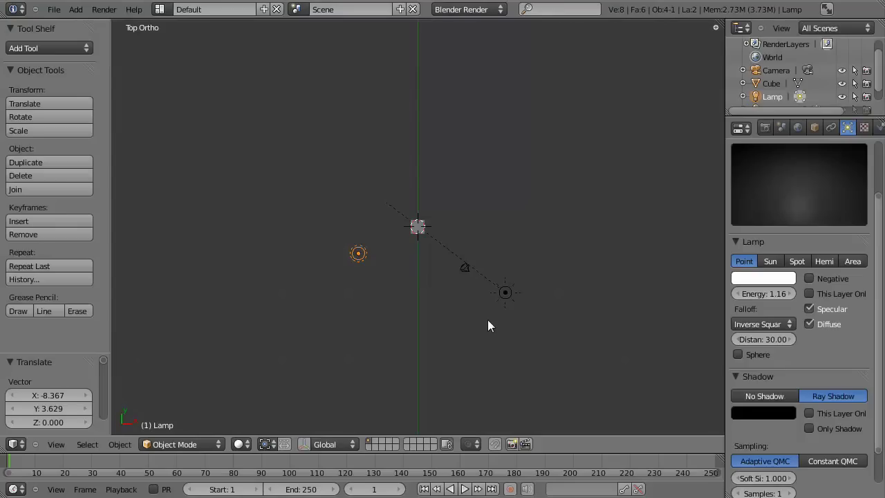
# - Move the sun lamp to the cube's right, re-aim it, lower its energy slightly, and render
pyautogui.hotkey('shift', 'd')
pyautogui.press('r')
pyautogui.click(523, 298)
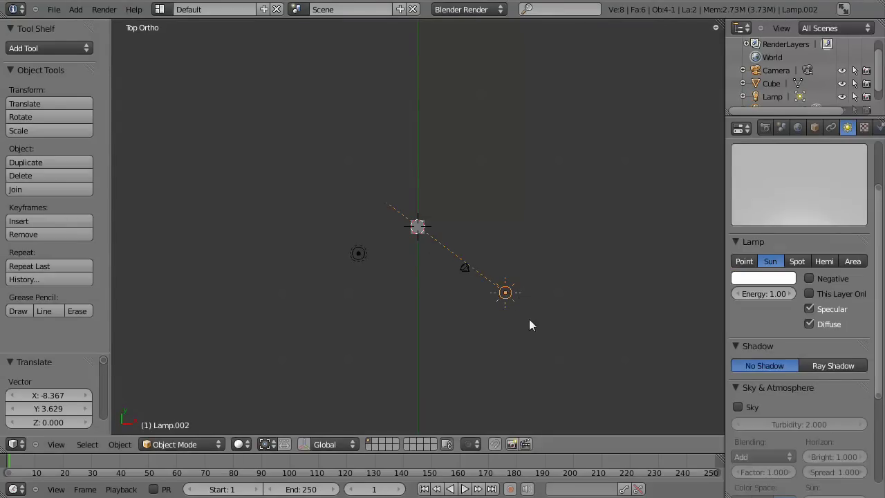
pyautogui.press('g')
pyautogui.click(522, 310)
pyautogui.press('r')
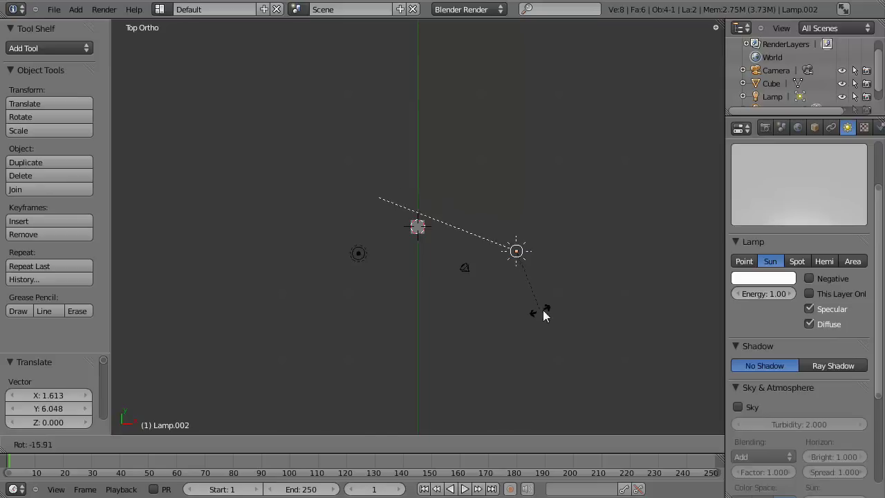
pyautogui.click(553, 306)
pyautogui.moveTo(758, 293); pyautogui.dragTo(669, 267)
pyautogui.press('F12')
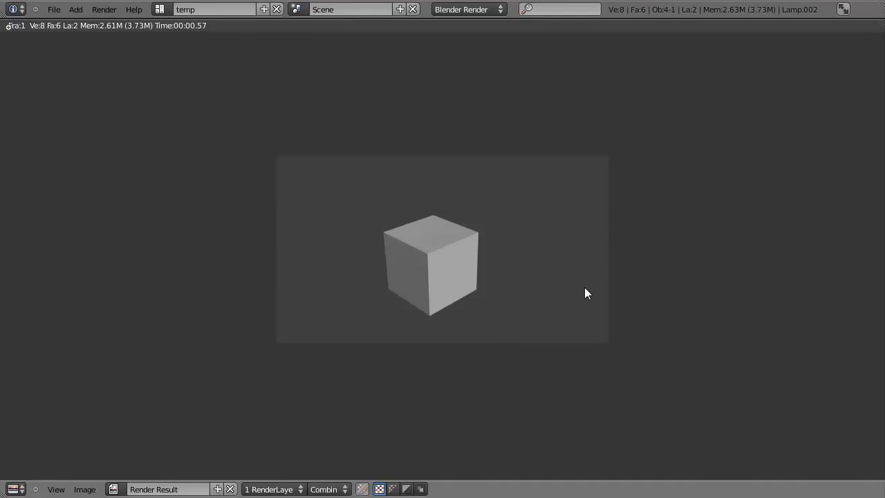
# - Close the render and review sun lamp Lamp.002's settings: energy 0.92, no shadow, sky and atmosphere off
pyautogui.press('Escape')
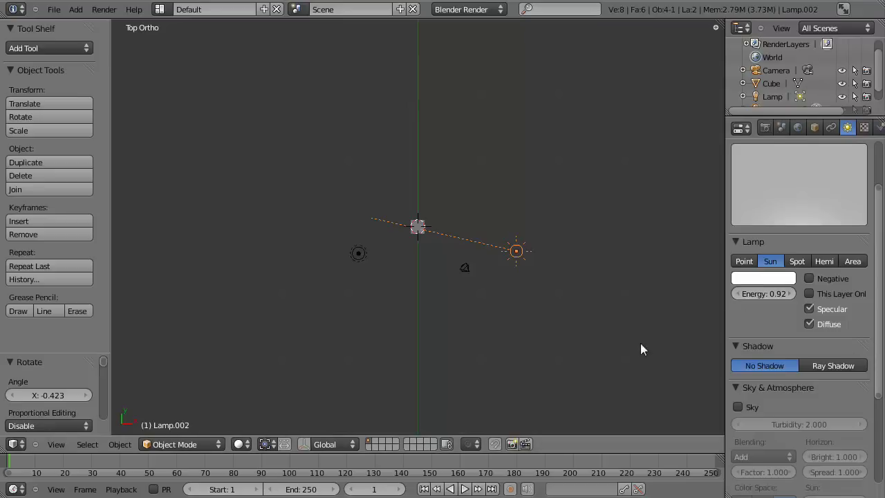
pyautogui.scroll(-3, 833, 254)
pyautogui.scroll(-2, 831, 284)
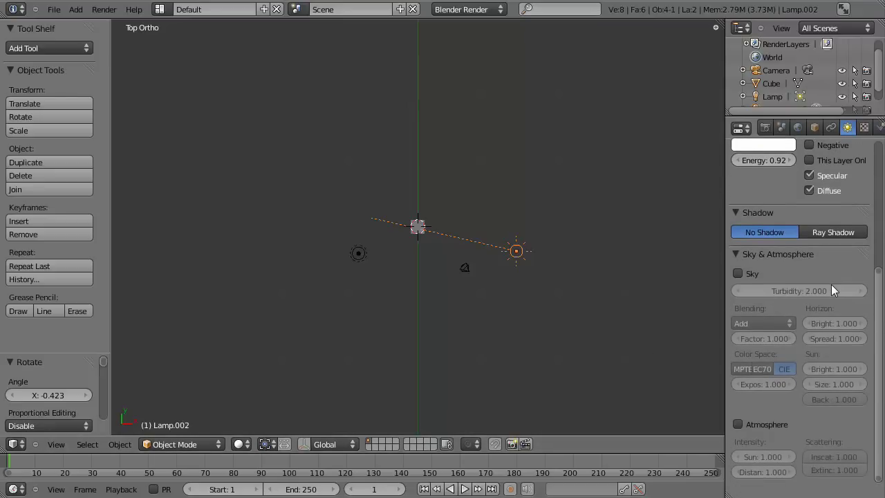
pyautogui.scroll(6, 833, 284)
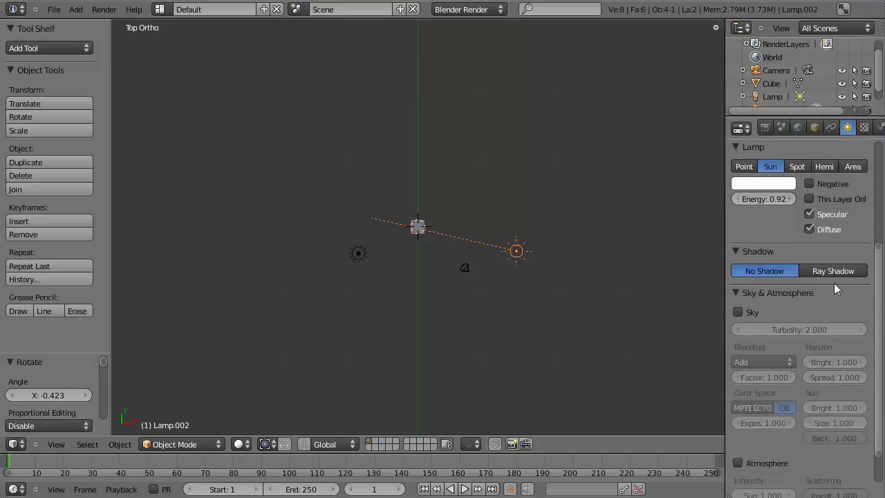